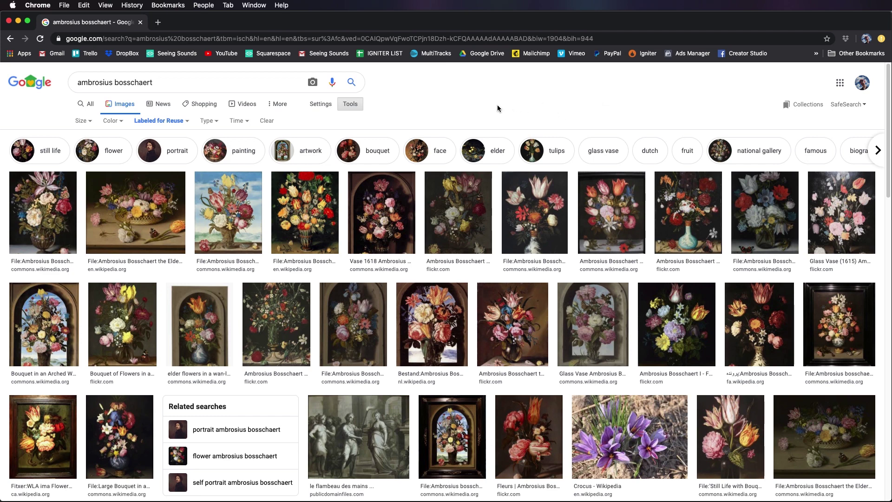
Go from the general web results back to the Bosschaert image results
{"action": "left_click", "coordinate": [250, 86]}
{"action": "left_click", "coordinate": [83, 104]}
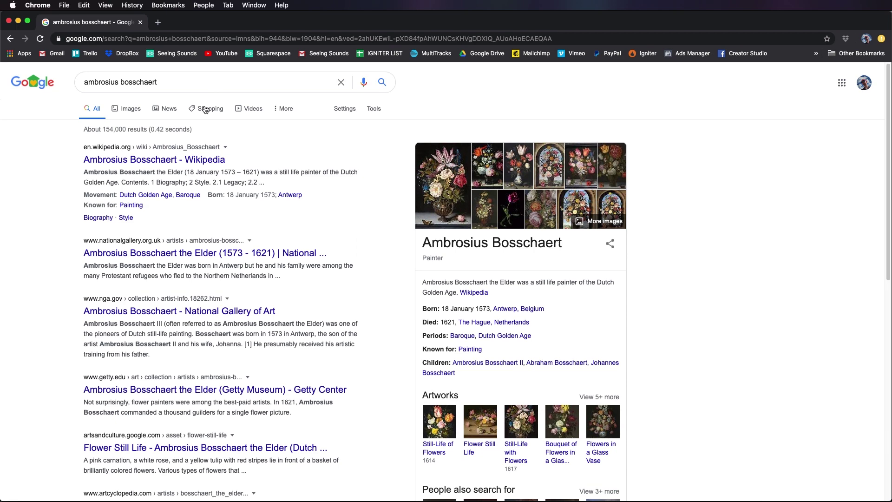
{"action": "left_click", "coordinate": [132, 114]}
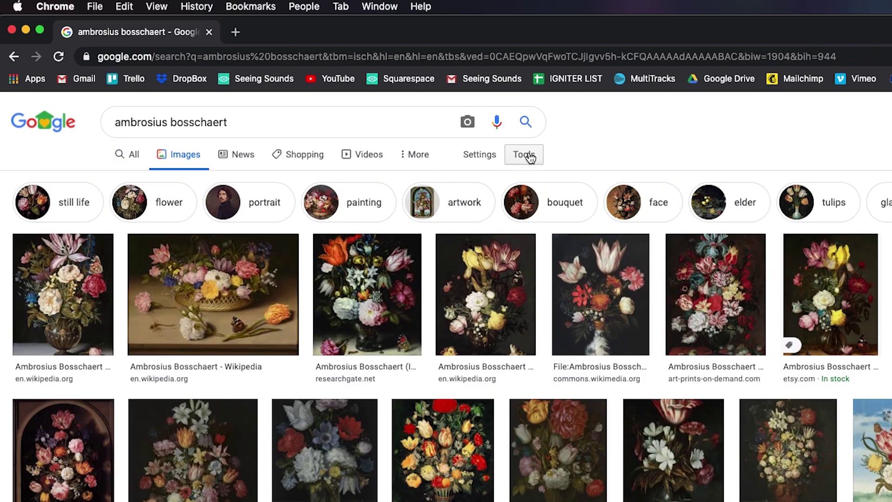
Filter the images to labeled for reuse, open the size filter, then bring Photoshop forward
{"action": "left_click", "coordinate": [530, 159]}
{"action": "left_click", "coordinate": [254, 185]}
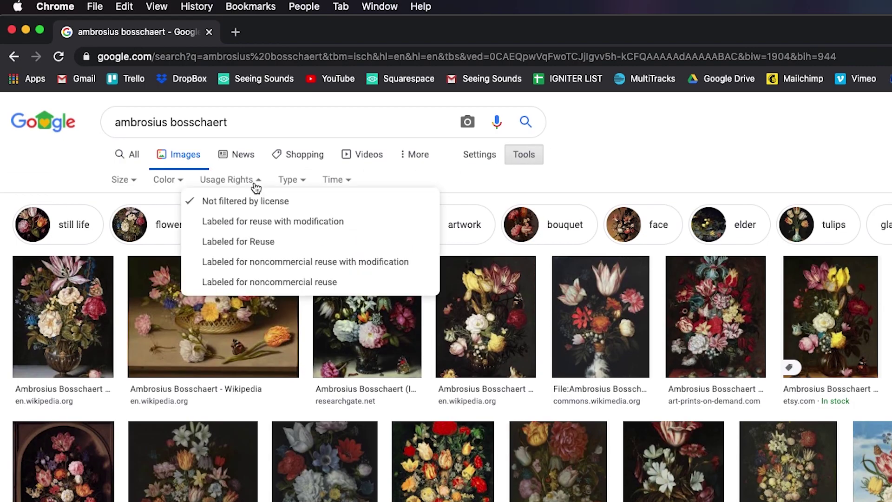
{"action": "left_click", "coordinate": [271, 242]}
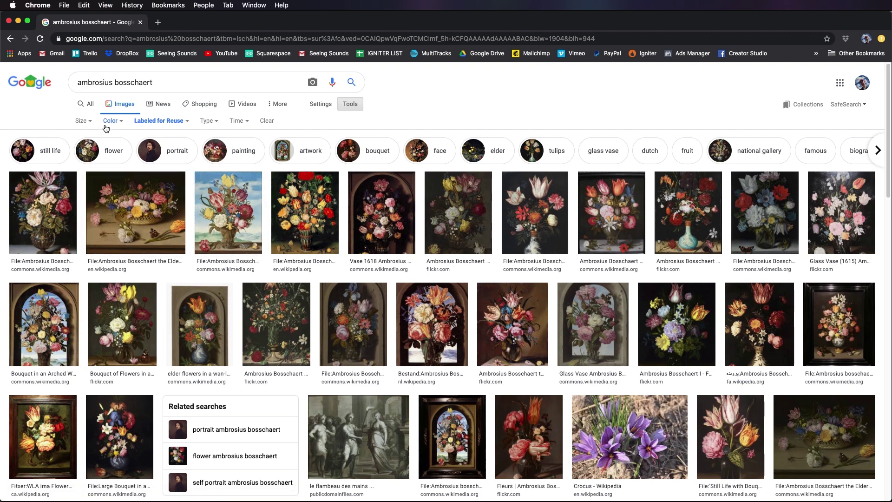
{"action": "left_click", "coordinate": [88, 123]}
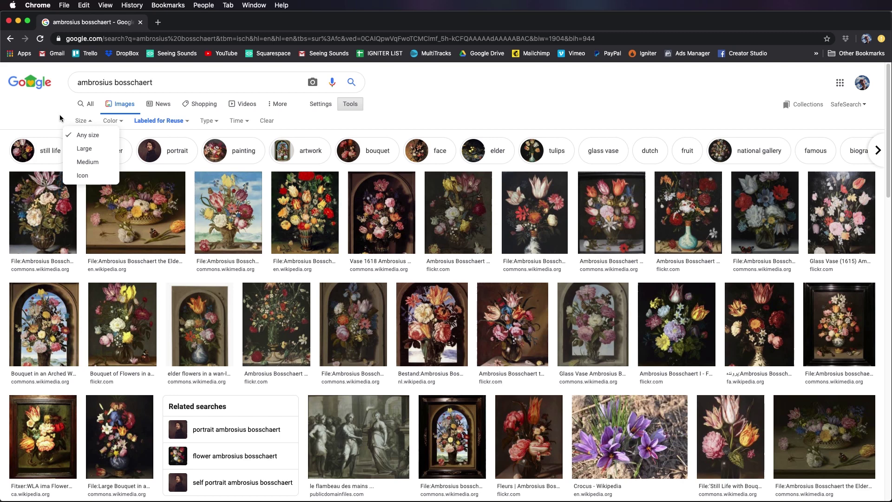
{"action": "key", "text": "super+Tab"}
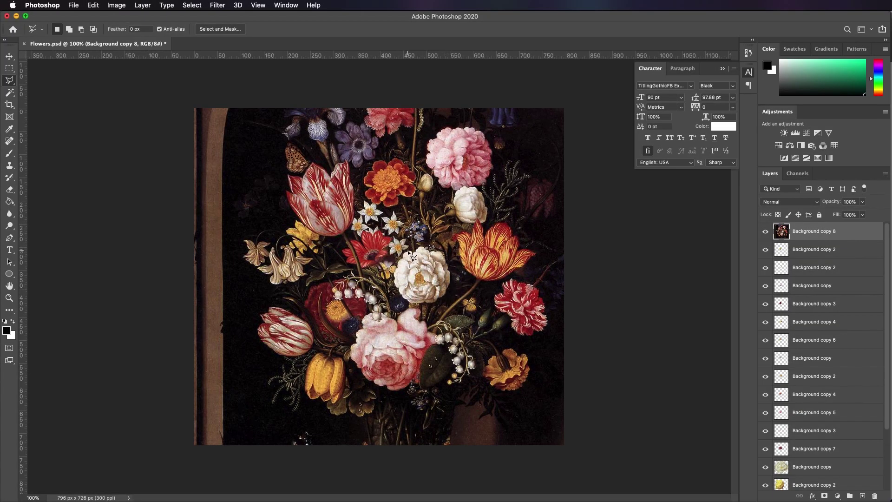
Hide Background copy 8 through Background copy 7, leaving one flower cut-out visible
{"action": "left_click", "coordinate": [766, 232]}
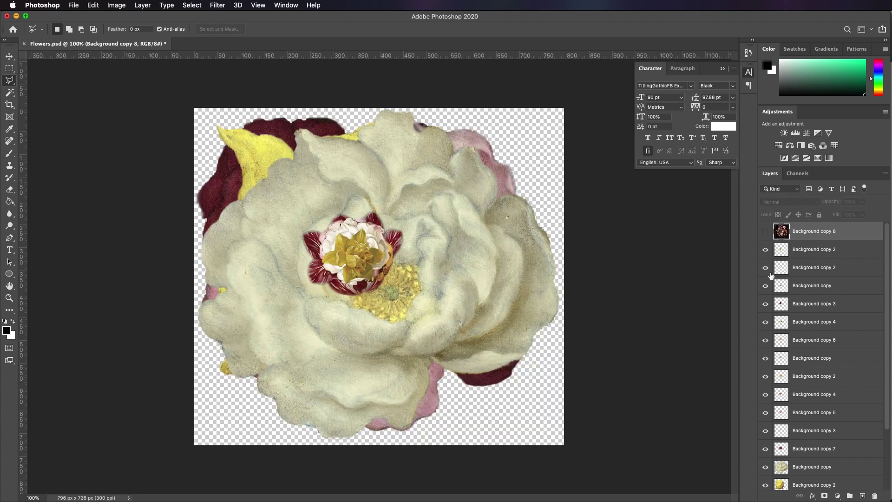
{"action": "left_click", "coordinate": [766, 250]}
{"action": "left_click", "coordinate": [766, 267]}
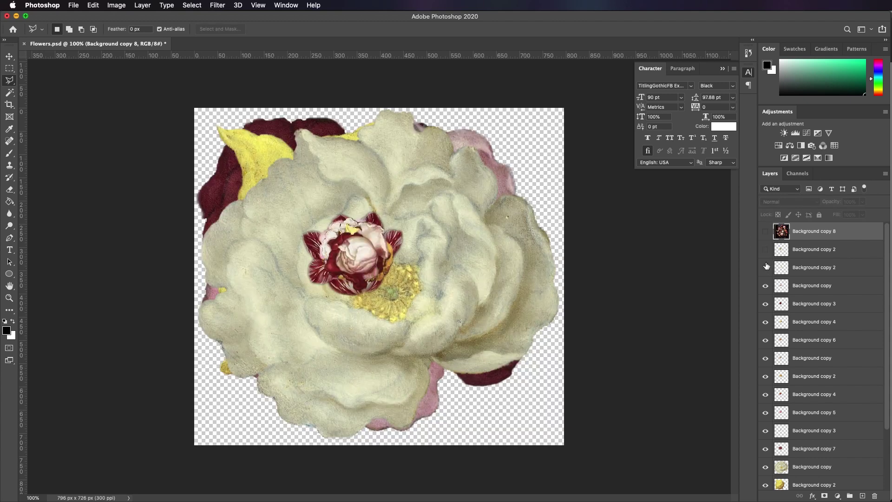
{"action": "left_click", "coordinate": [766, 286]}
{"action": "left_click", "coordinate": [766, 304]}
{"action": "left_click", "coordinate": [767, 322]}
{"action": "left_click", "coordinate": [766, 341]}
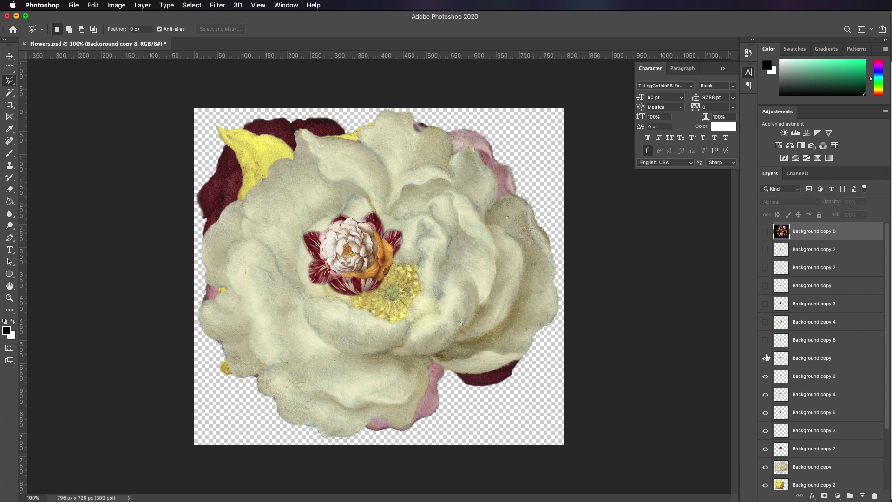
{"action": "left_click", "coordinate": [766, 358]}
{"action": "left_click", "coordinate": [766, 377]}
{"action": "left_click", "coordinate": [766, 395]}
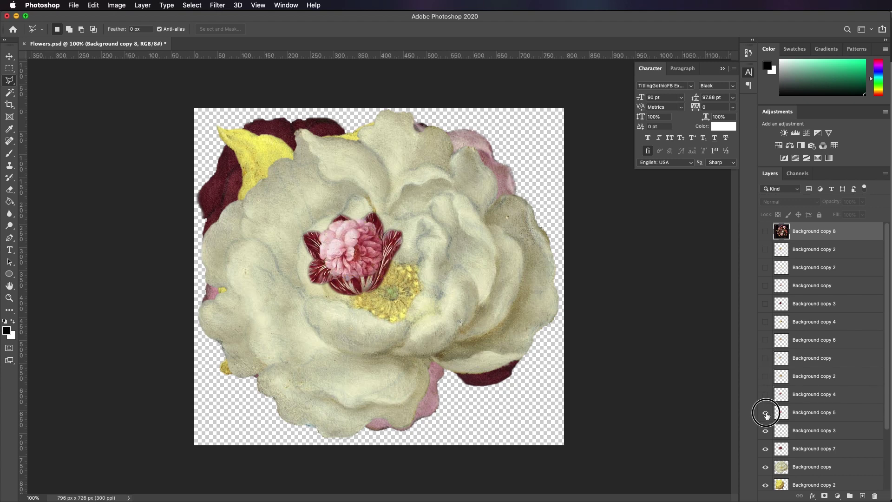
{"action": "left_click", "coordinate": [766, 413]}
{"action": "left_click", "coordinate": [766, 431]}
{"action": "left_click", "coordinate": [766, 449]}
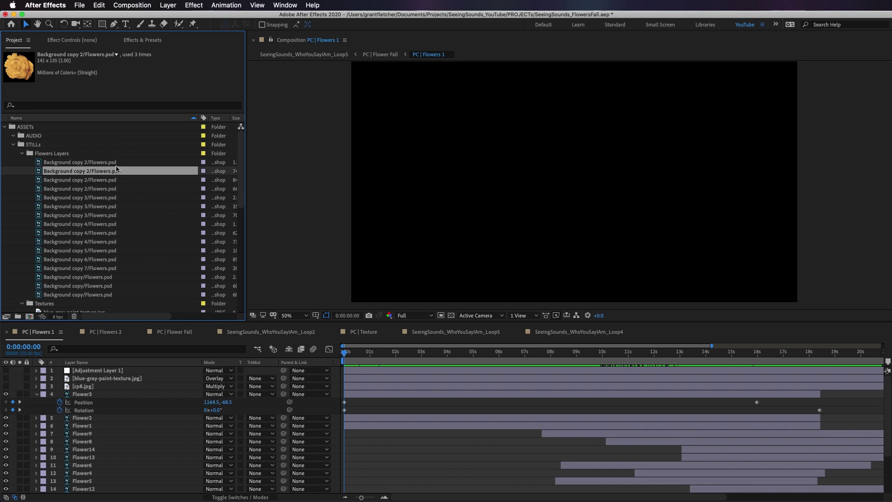
Preview the Background copy flower items from Flowers.psd in the Project panel
{"action": "key", "text": "Up"}
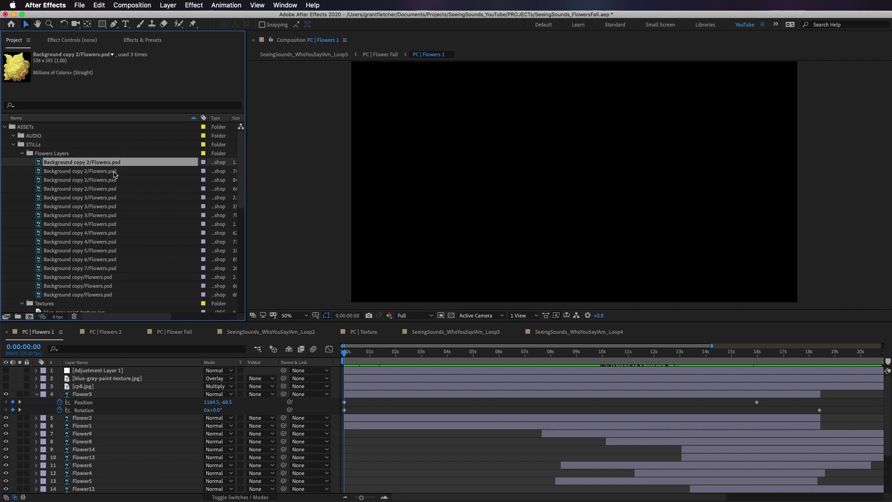
{"action": "left_click", "coordinate": [127, 270], "text": "shift"}
{"action": "left_click", "coordinate": [128, 278]}
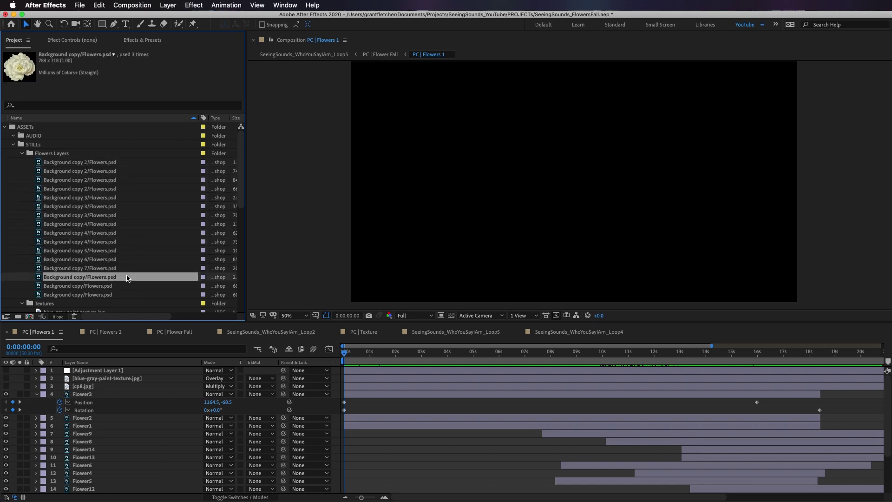
{"action": "left_click", "coordinate": [127, 201]}
{"action": "left_click", "coordinate": [133, 189]}
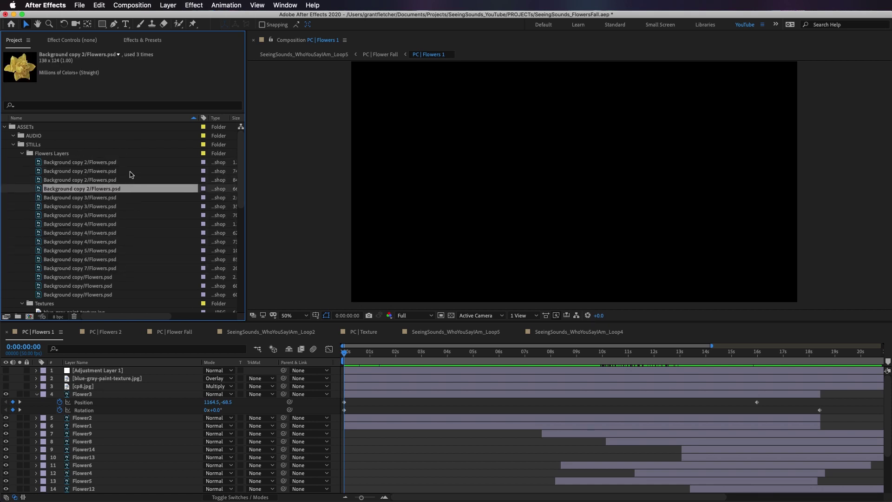
{"action": "left_click", "coordinate": [130, 162]}
Scrub the comp to about 10 seconds, toggling the transparency grid on and off
{"action": "left_click_drag", "start_coordinate": [344, 353], "coordinate": [292, 386]}
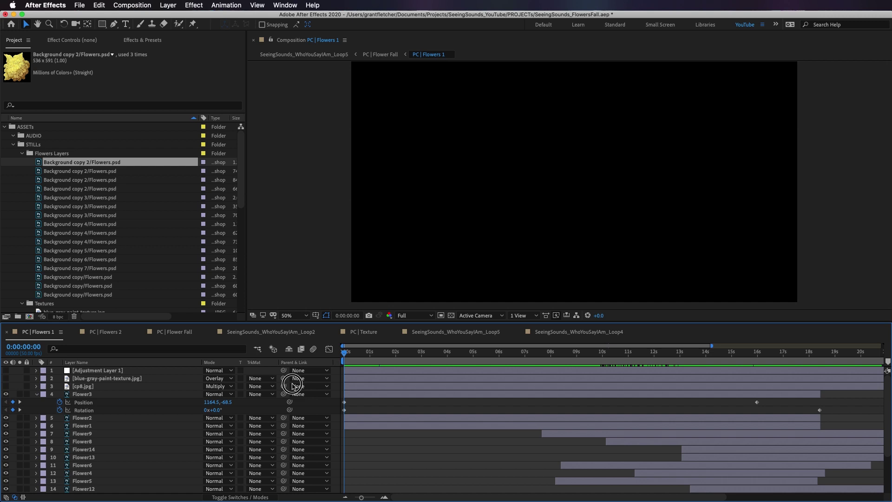
{"action": "left_click", "coordinate": [451, 315]}
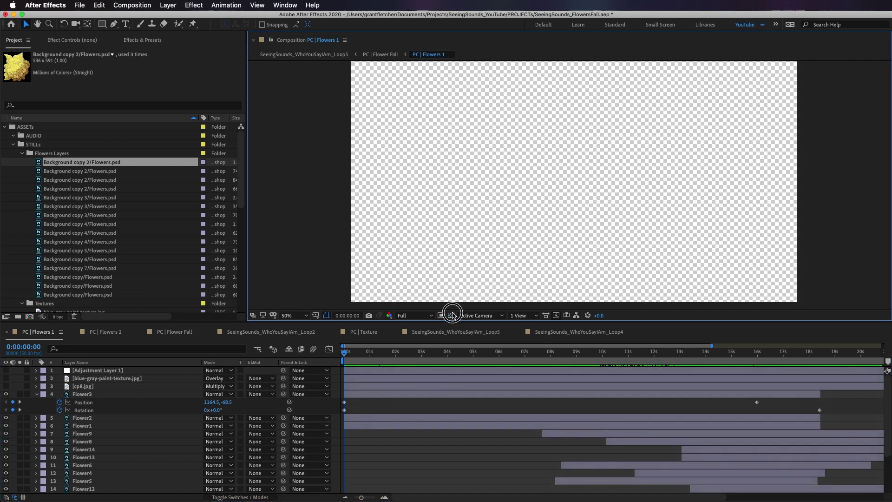
{"action": "left_click", "coordinate": [452, 316]}
{"action": "left_click_drag", "start_coordinate": [354, 353], "coordinate": [888, 421]}
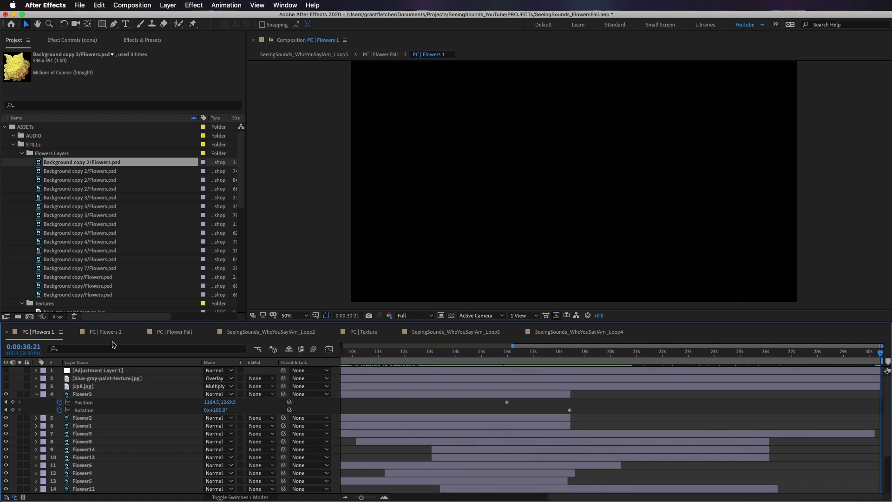
Open PC | Flowers 2 and preview its PC | Flowers 1 layer's falling flowers
{"action": "left_click", "coordinate": [110, 337]}
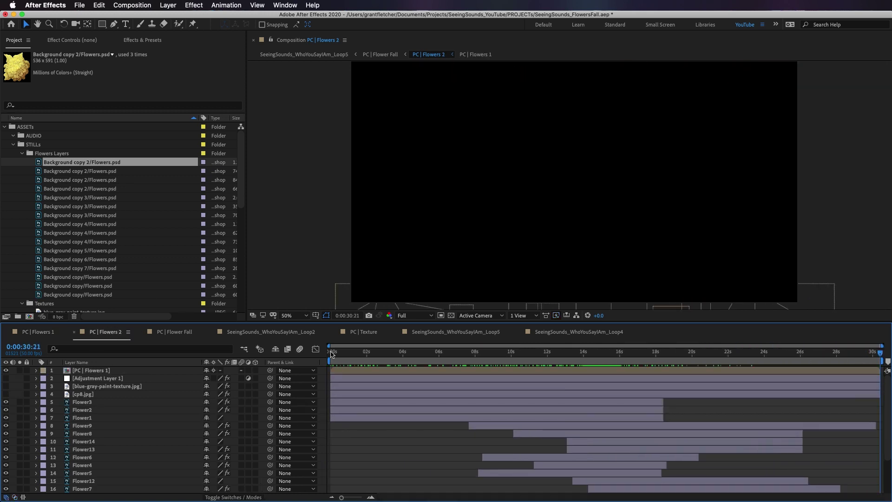
{"action": "left_click", "coordinate": [366, 372]}
{"action": "left_click_drag", "start_coordinate": [321, 363], "coordinate": [575, 371]}
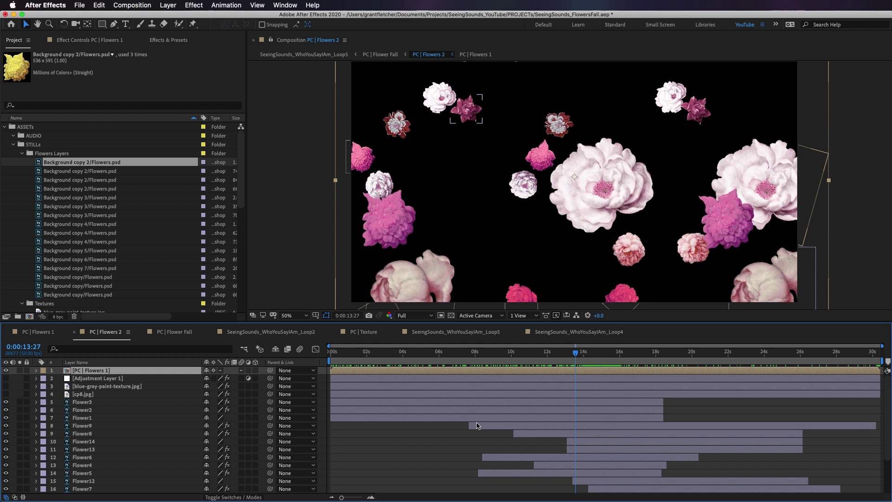
{"action": "left_click", "coordinate": [6, 371]}
{"action": "left_click", "coordinate": [6, 370]}
{"action": "left_click_drag", "start_coordinate": [581, 356], "coordinate": [588, 360]}
Duplicate PC | Flowers 1, mirror it at -100 horizontal scale, and shift it earlier
{"action": "key", "text": "super+d"}
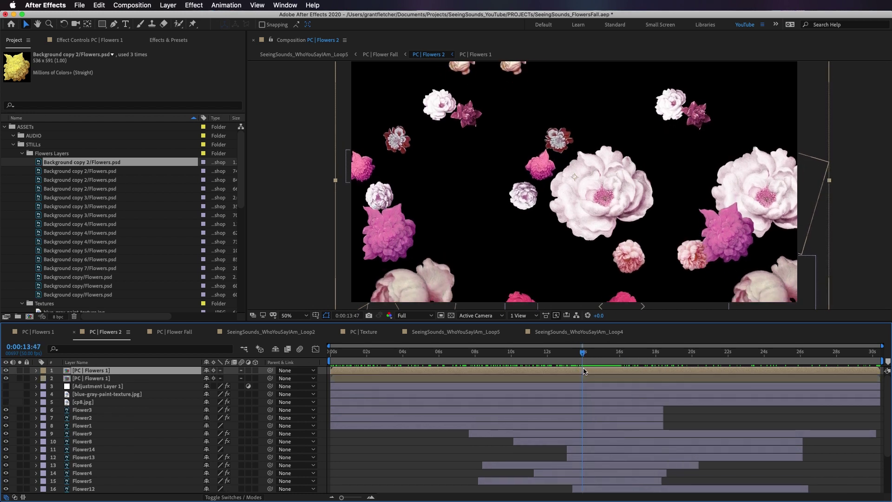
{"action": "key", "text": "s"}
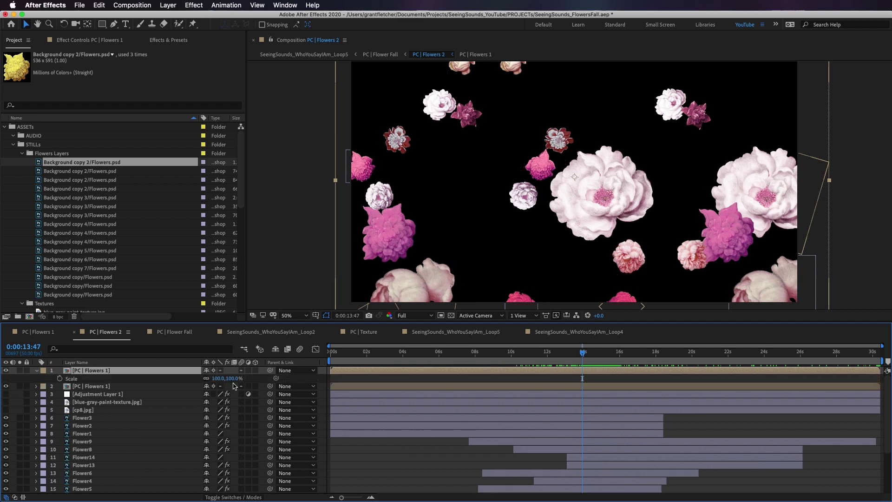
{"action": "left_click", "coordinate": [218, 379]}
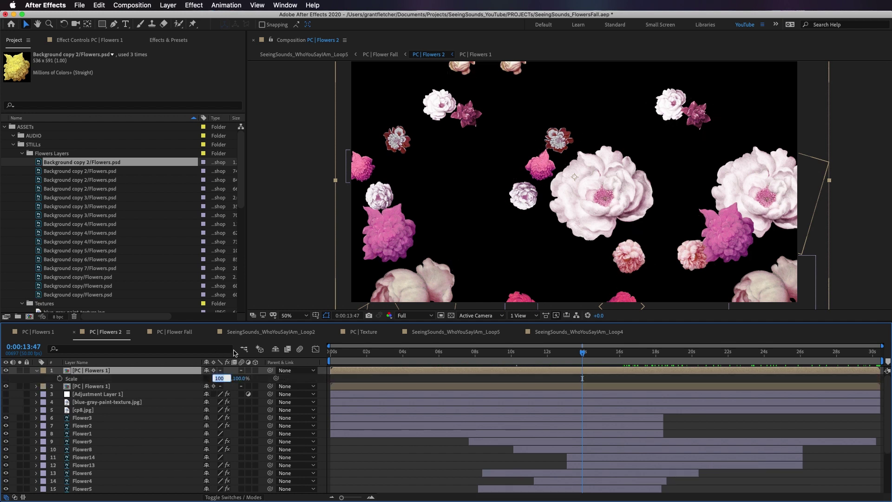
{"action": "type", "text": "-100"}
{"action": "key", "text": "Return"}
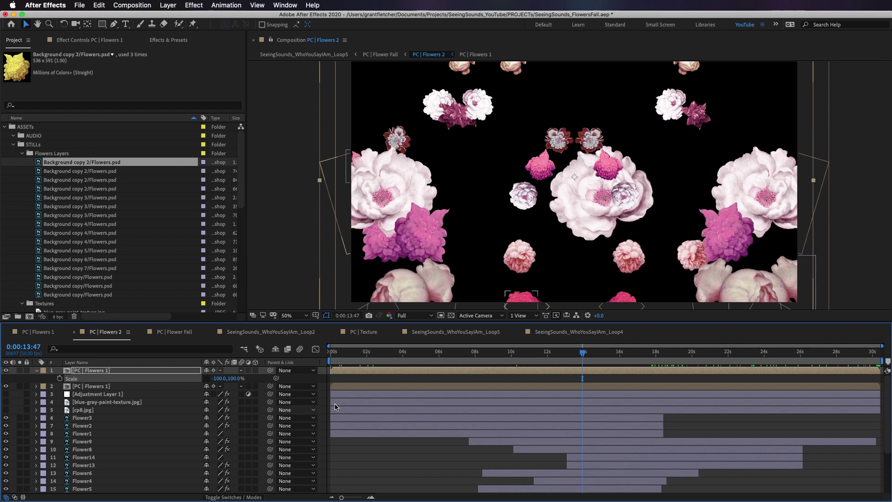
{"action": "left_click_drag", "start_coordinate": [545, 368], "coordinate": [442, 370]}
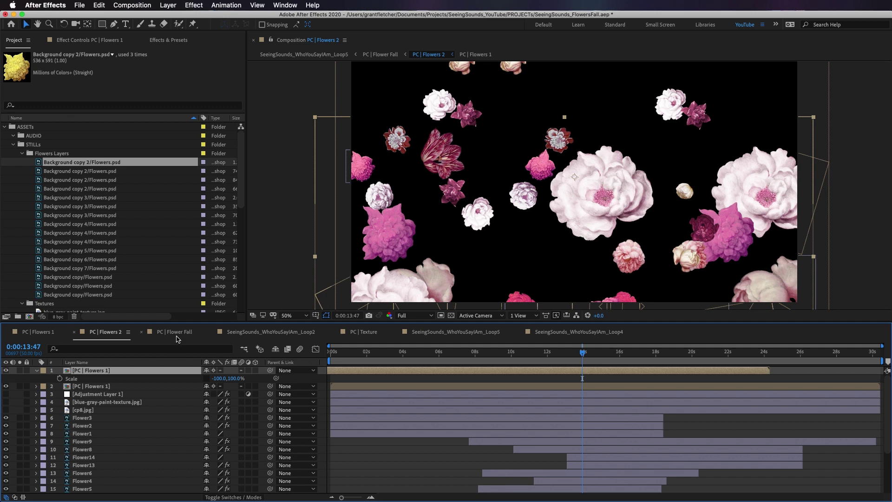
Check Flower3's Hue/Saturation inside PC | Flowers 1, then preview PC | Flower Fall near 19 seconds
{"action": "double_click", "coordinate": [340, 372]}
{"action": "left_click", "coordinate": [91, 40]}
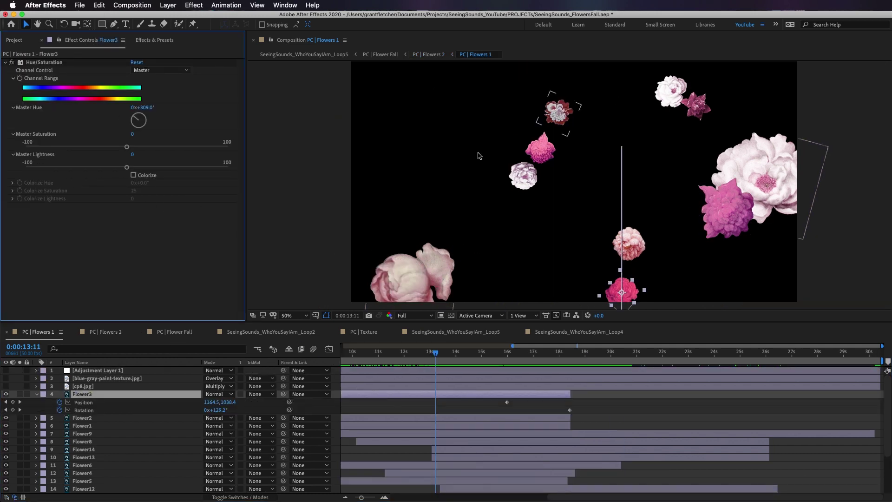
{"action": "left_click_drag", "start_coordinate": [449, 367], "coordinate": [428, 385]}
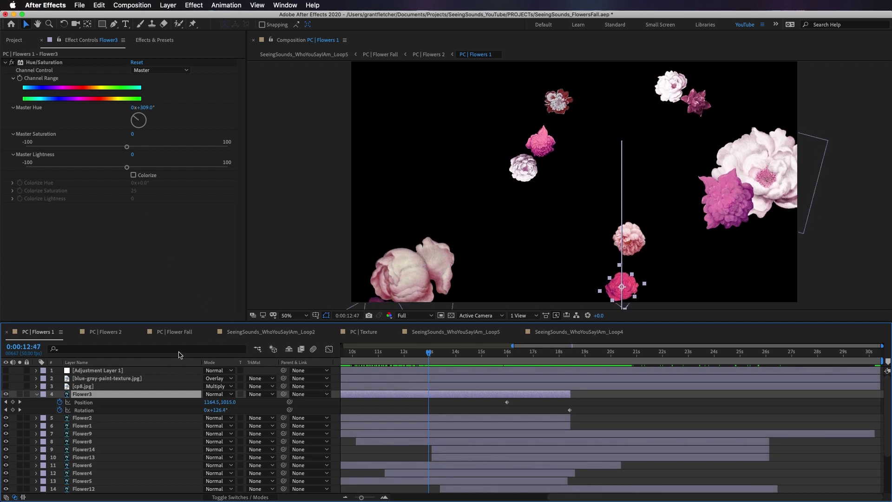
{"action": "left_click", "coordinate": [175, 331]}
{"action": "left_click_drag", "start_coordinate": [409, 371], "coordinate": [447, 372]}
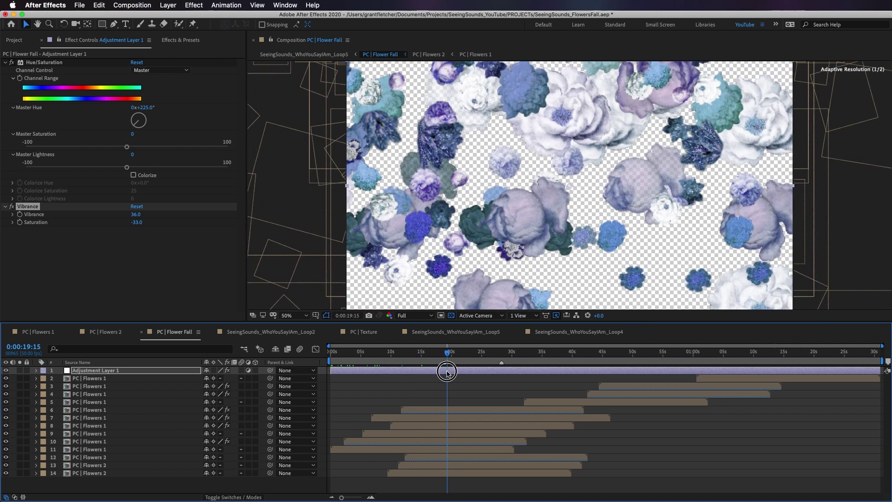
Toggle Hue/Saturation and Vibrance off and on to compare, then preview later Flower Fall frames
{"action": "left_click", "coordinate": [395, 385]}
{"action": "left_click", "coordinate": [194, 368]}
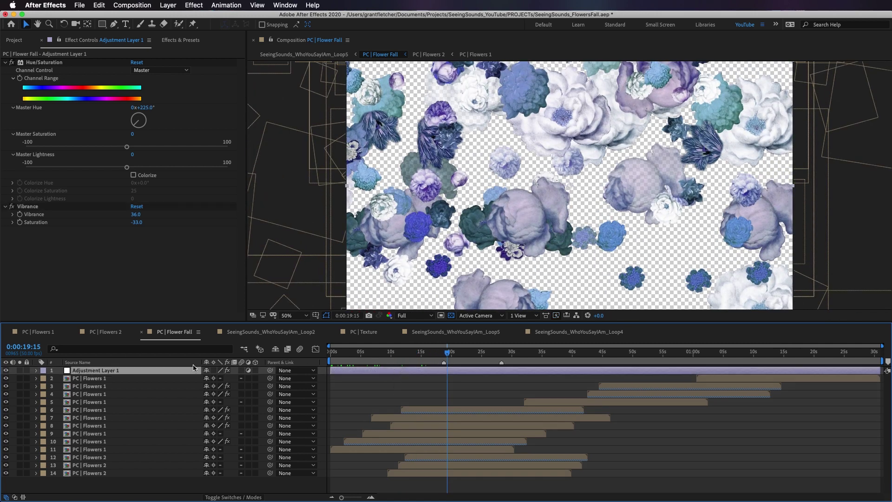
{"action": "left_click", "coordinate": [12, 63]}
{"action": "left_click", "coordinate": [12, 62]}
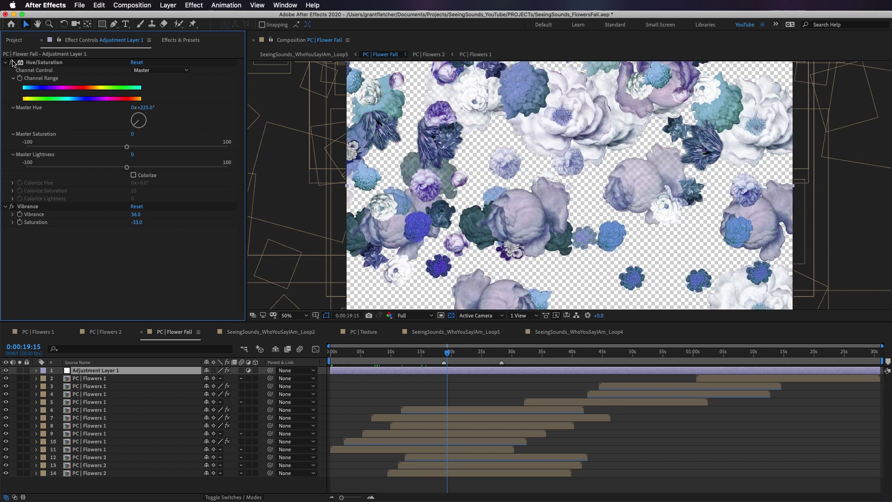
{"action": "left_click", "coordinate": [12, 206]}
{"action": "left_click", "coordinate": [12, 207]}
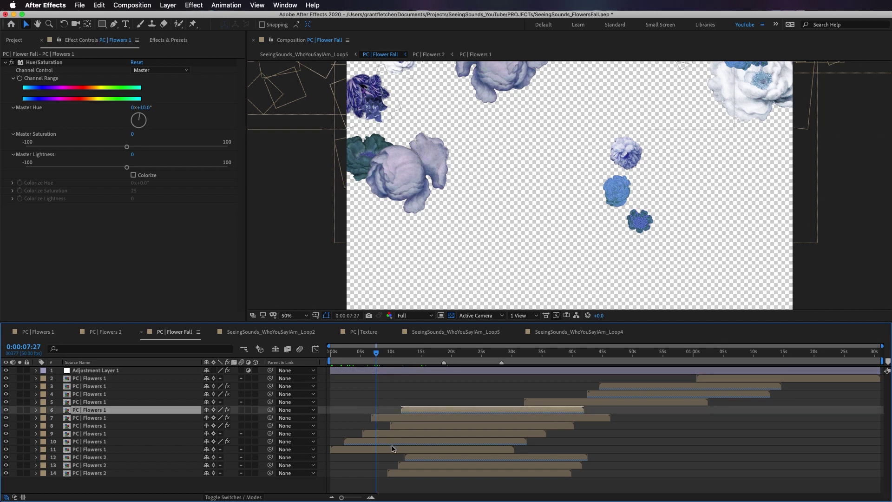
{"action": "left_click", "coordinate": [394, 449]}
{"action": "left_click_drag", "start_coordinate": [378, 354], "coordinate": [882, 400]}
Preview the Loop2 composition and switch off the Inverted Vingette layer
{"action": "left_click", "coordinate": [268, 332]}
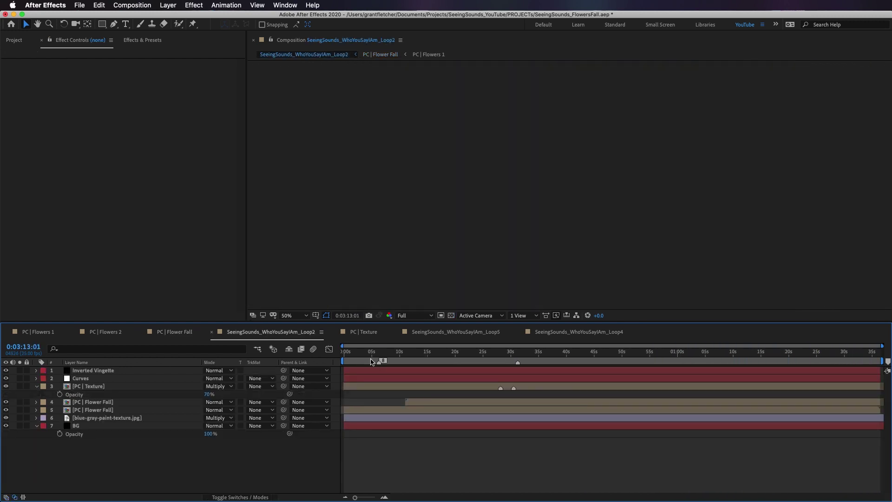
{"action": "left_click_drag", "start_coordinate": [372, 362], "coordinate": [335, 379]}
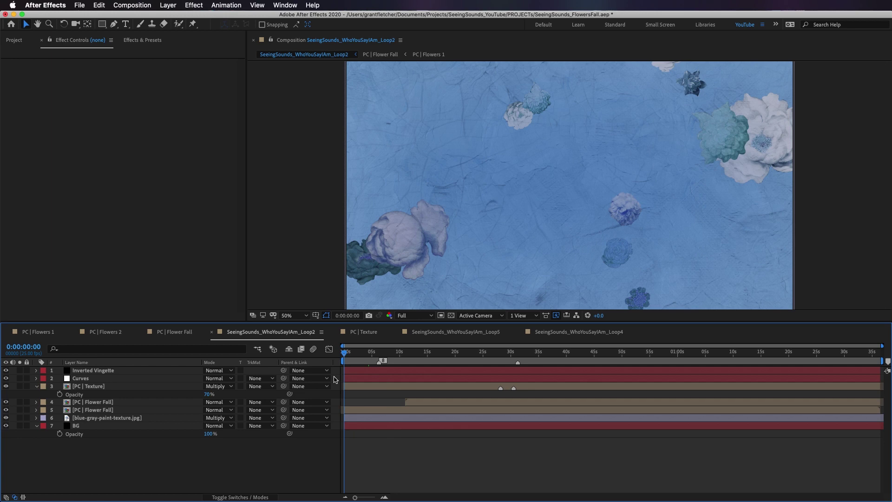
{"action": "left_click", "coordinate": [418, 410]}
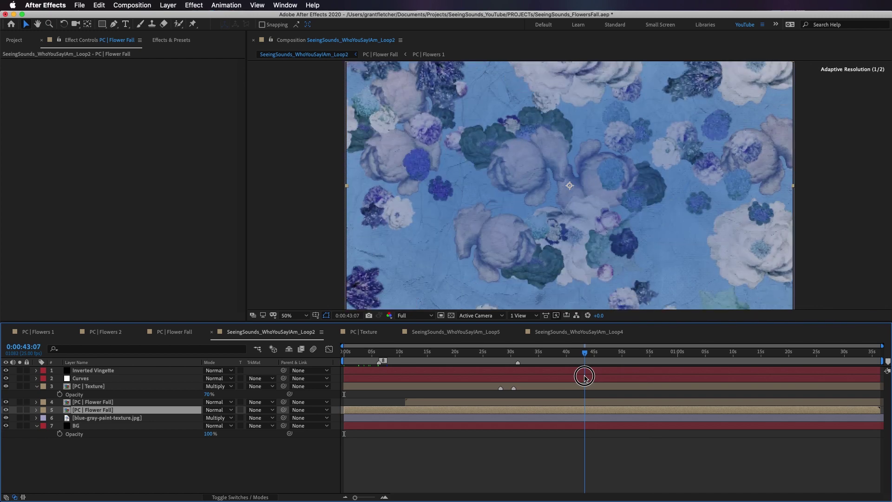
{"action": "left_click", "coordinate": [127, 370]}
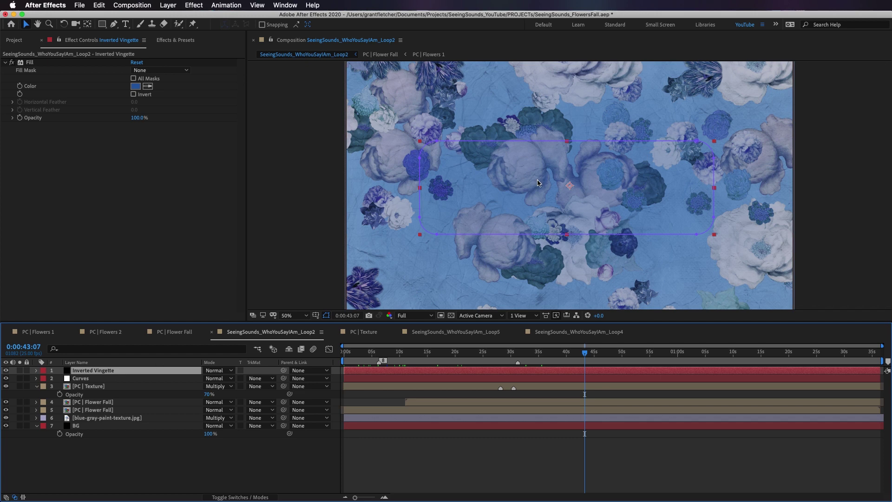
{"action": "left_click", "coordinate": [6, 370]}
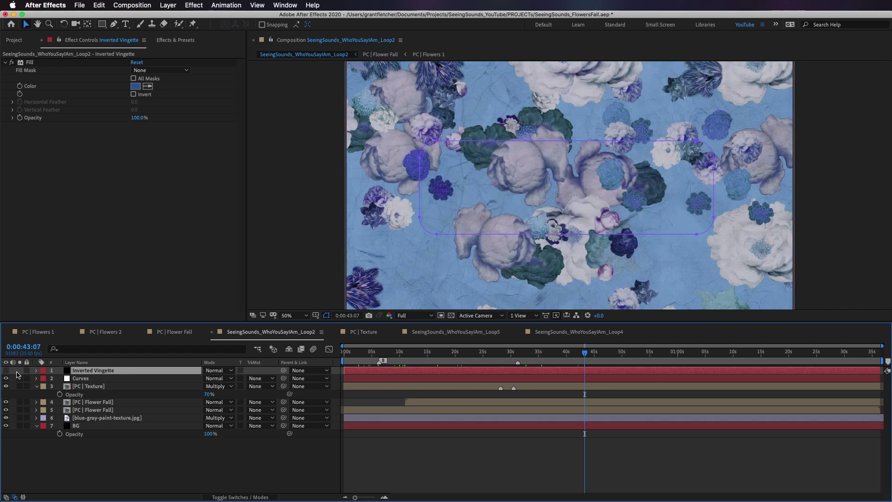
Toggle the Curves layer off and on repeatedly to compare brightness, leaving it on
{"action": "left_click", "coordinate": [124, 379]}
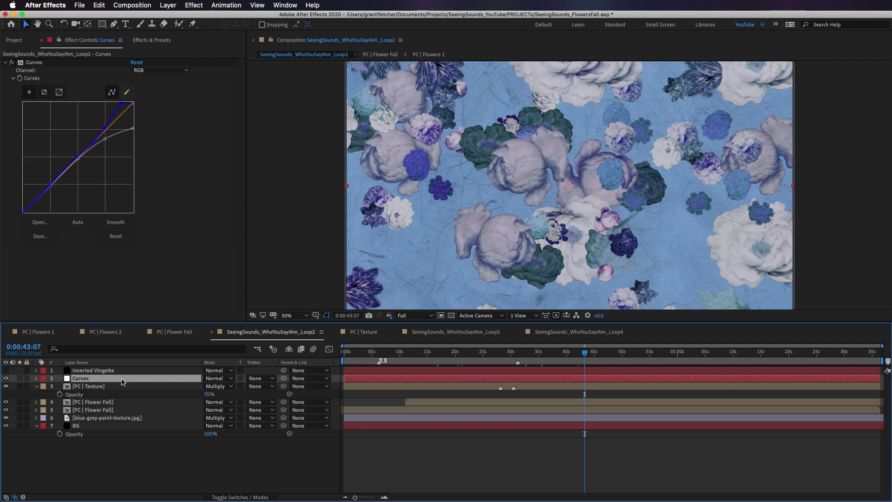
{"action": "left_click", "coordinate": [6, 378]}
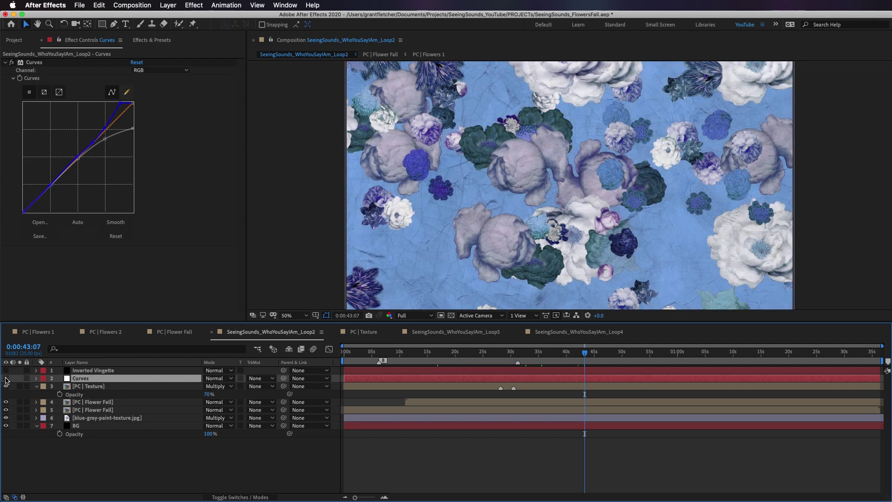
{"action": "left_click", "coordinate": [6, 379]}
{"action": "left_click", "coordinate": [5, 378]}
{"action": "left_click", "coordinate": [6, 378]}
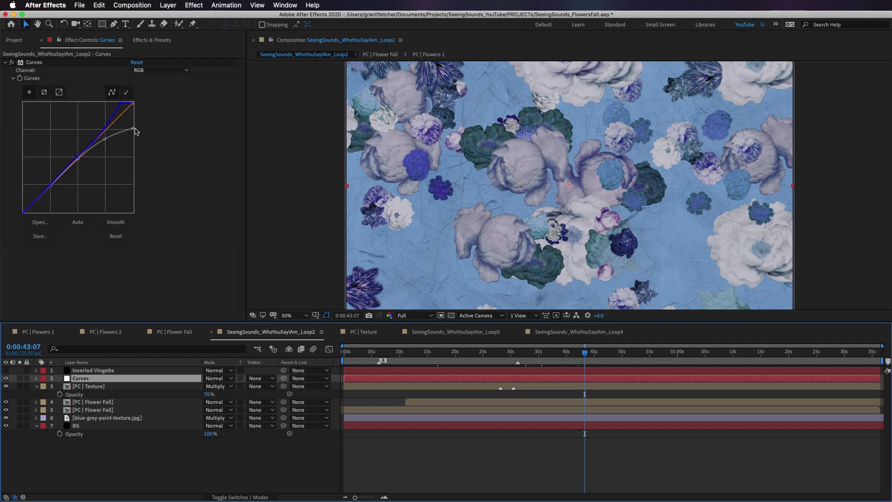
{"action": "left_click", "coordinate": [6, 379]}
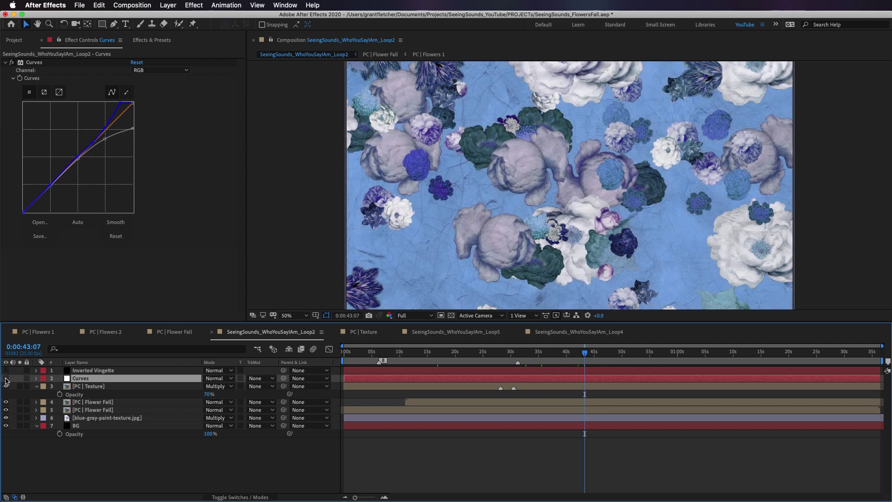
{"action": "left_click", "coordinate": [7, 378]}
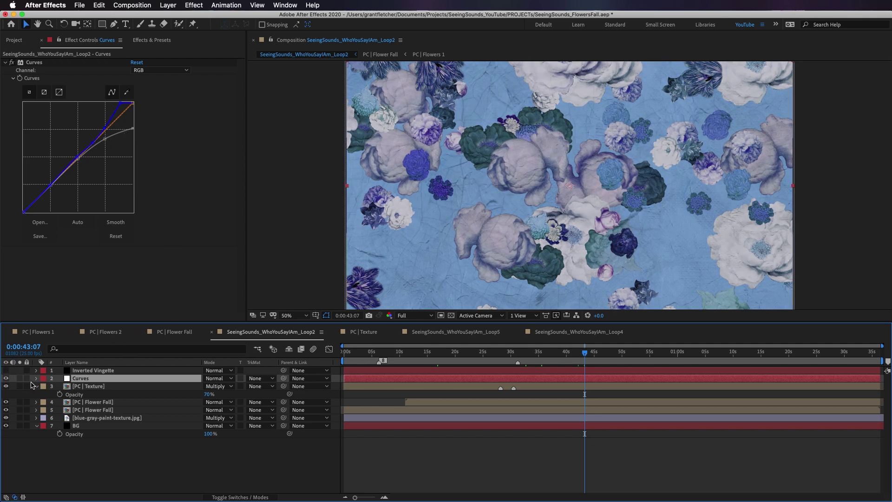
Open the PC | Texture precomp and locate its Textures folder in the Project panel
{"action": "left_click", "coordinate": [99, 386]}
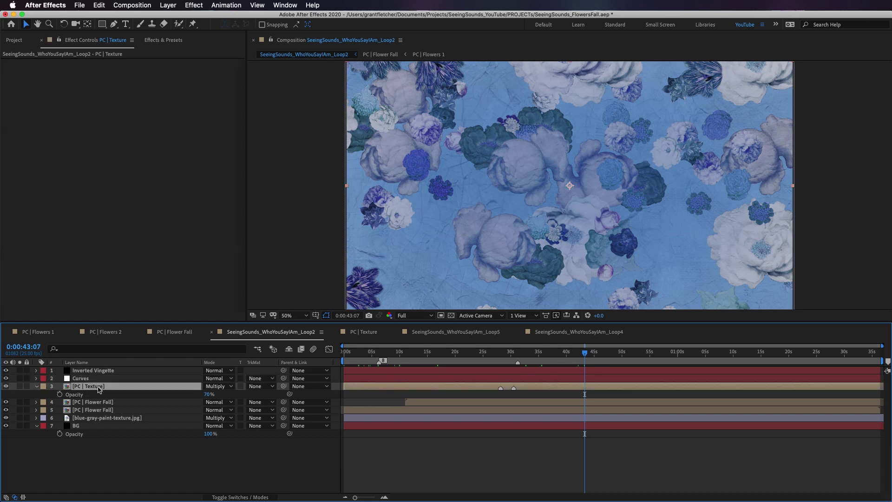
{"action": "double_click", "coordinate": [89, 386]}
{"action": "key", "text": "super+0"}
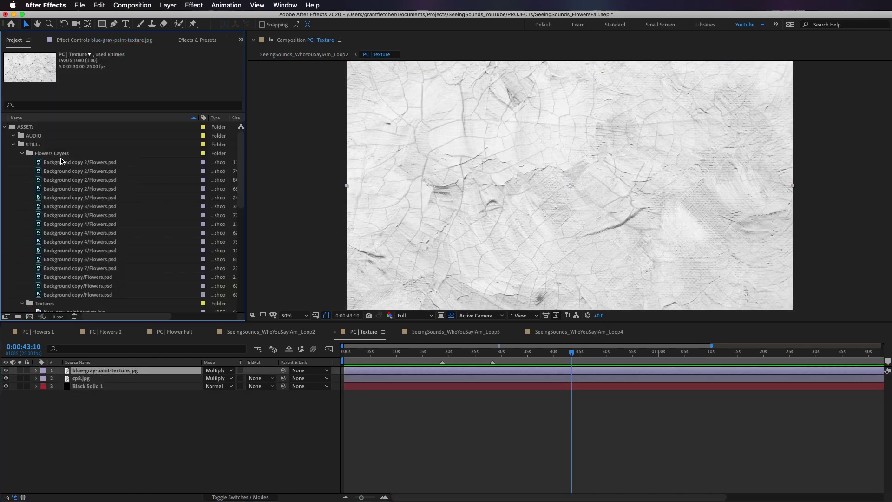
{"action": "left_click", "coordinate": [22, 153]}
{"action": "left_click", "coordinate": [52, 163]}
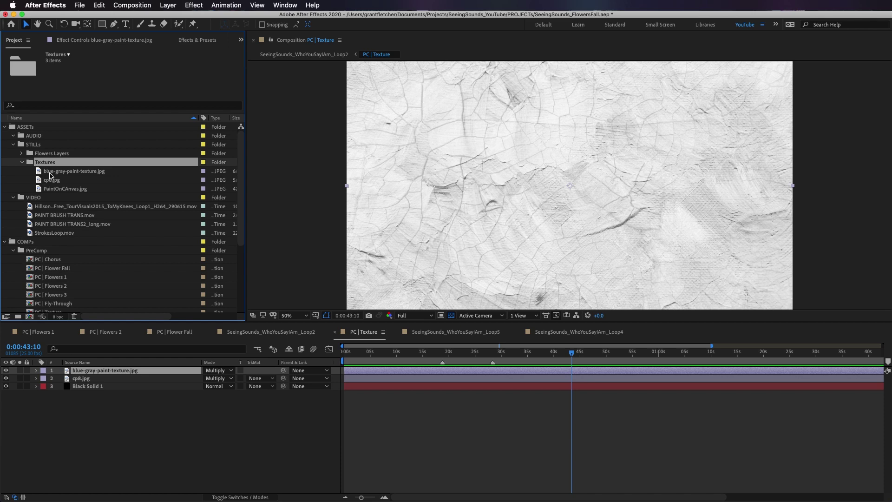
Preview the blue-gray-paint-texture.jpg, cp8.jpg and PaintOnCAnvas.jpg footage items
{"action": "left_click", "coordinate": [52, 173]}
{"action": "double_click", "coordinate": [237, 174]}
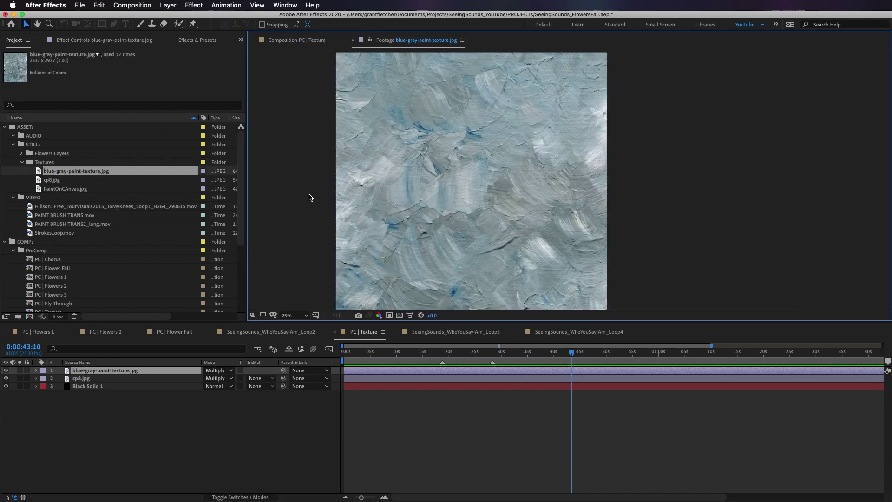
{"action": "double_click", "coordinate": [55, 181]}
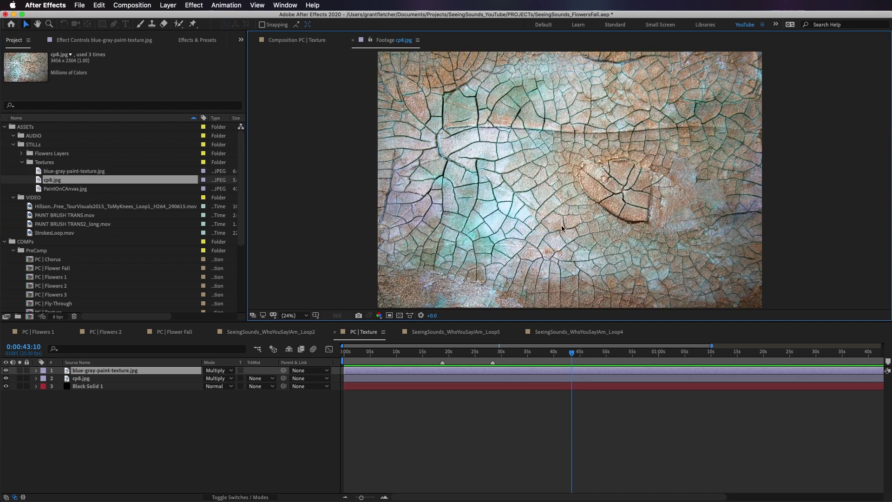
{"action": "double_click", "coordinate": [70, 189]}
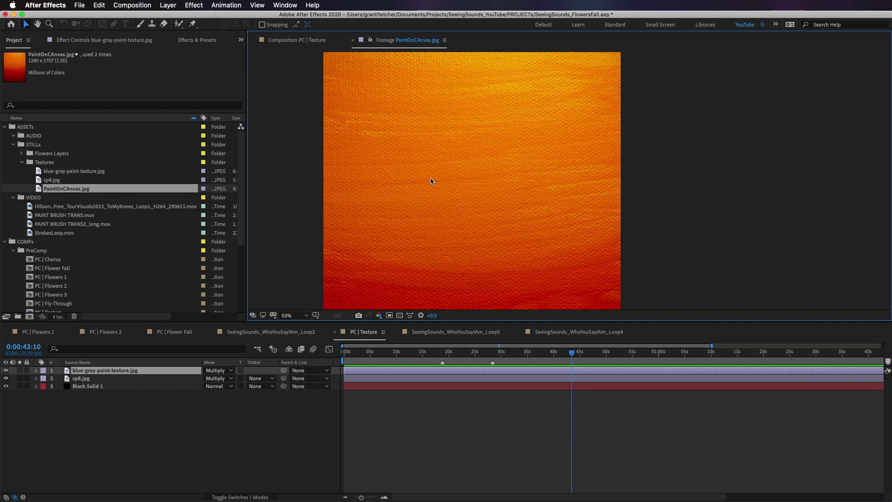
{"action": "scroll", "coordinate": [430, 179], "scroll_direction": "up", "scroll_amount": 4}
{"action": "scroll", "coordinate": [430, 178], "scroll_direction": "down", "scroll_amount": 6}
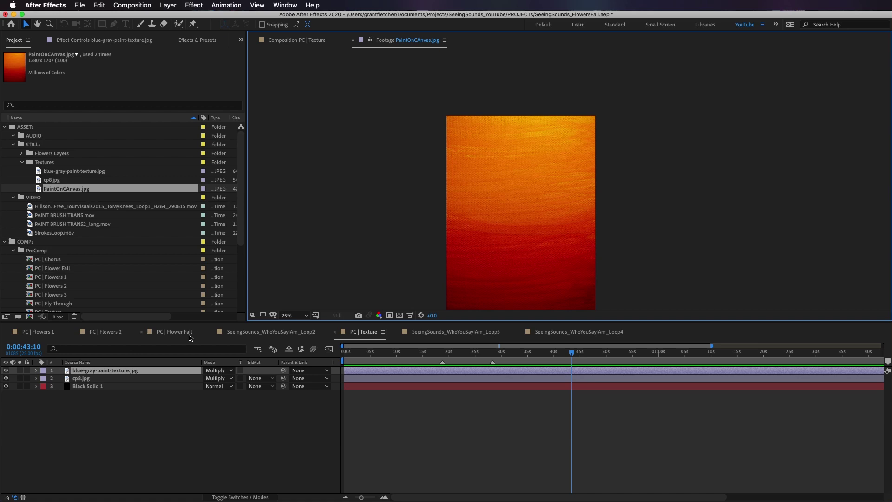
Scrub the texture comp to 27 seconds, inspect Black Solid 1 and cp8.jpg, then return to Loop2
{"action": "left_click", "coordinate": [431, 353]}
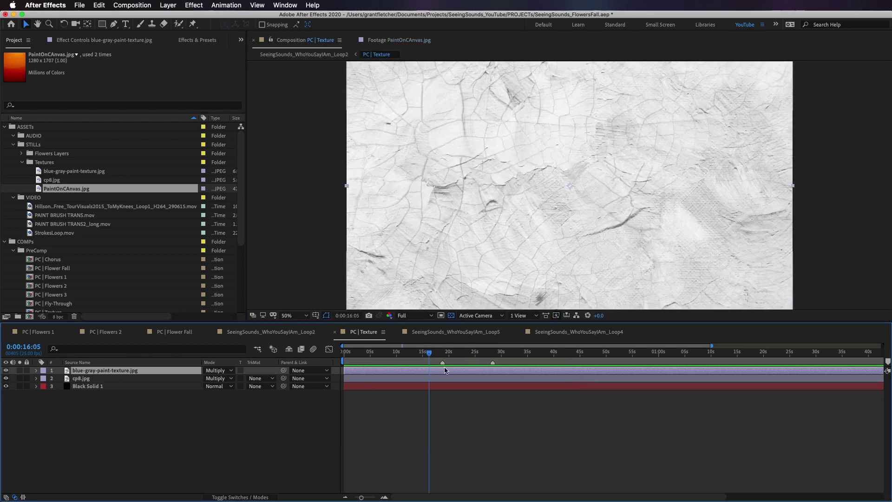
{"action": "left_click_drag", "start_coordinate": [429, 353], "coordinate": [486, 355]}
{"action": "left_click", "coordinate": [141, 387]}
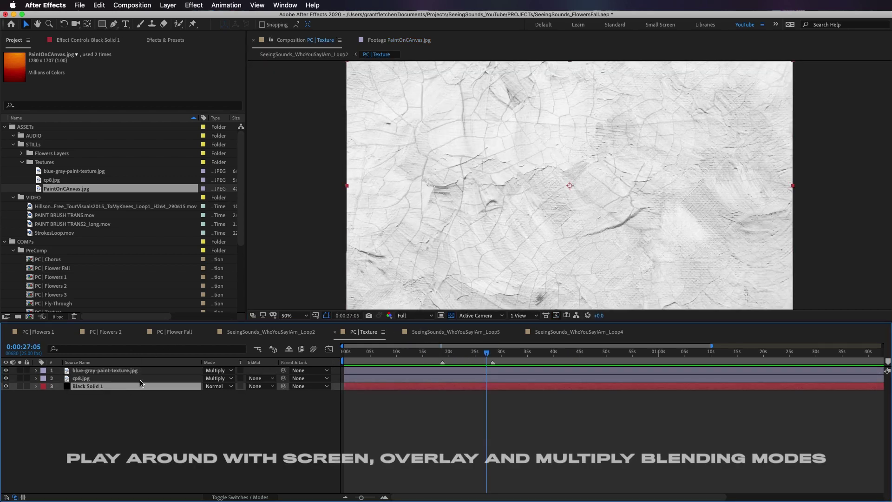
{"action": "left_click", "coordinate": [141, 379]}
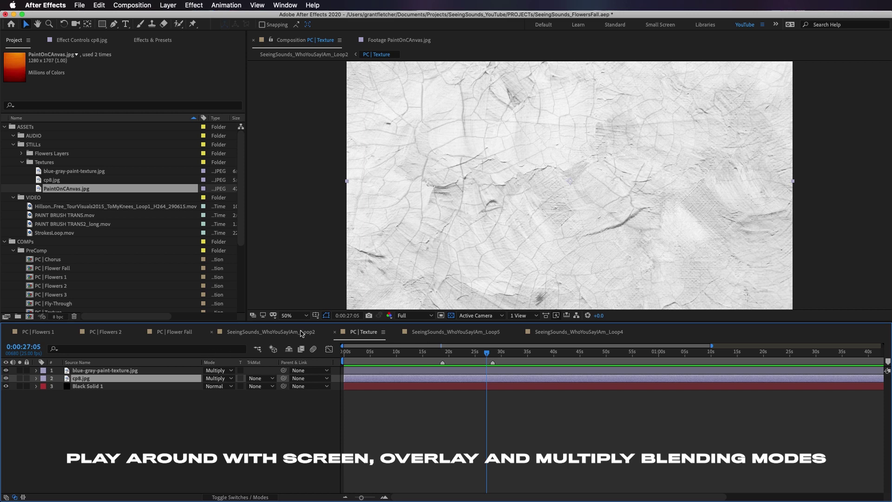
{"action": "left_click", "coordinate": [301, 333]}
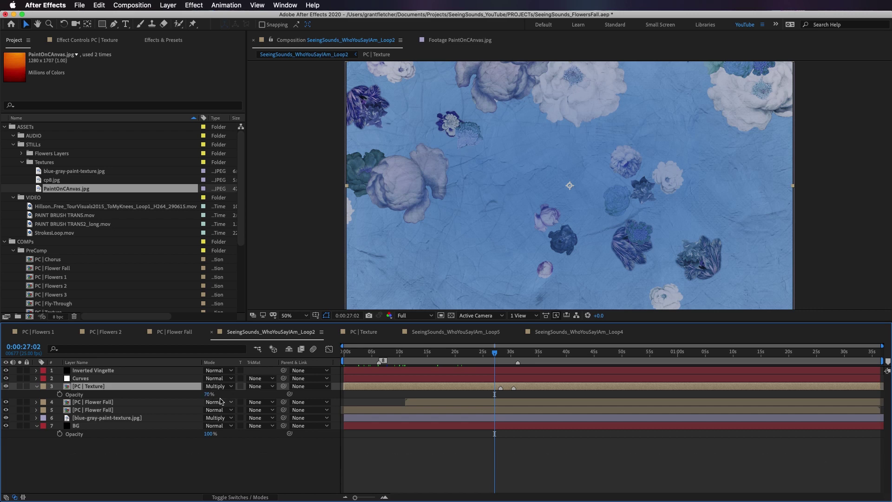
Compare the blue-gray paint texture and PC | Texture layers by hiding and showing each
{"action": "double_click", "coordinate": [107, 418]}
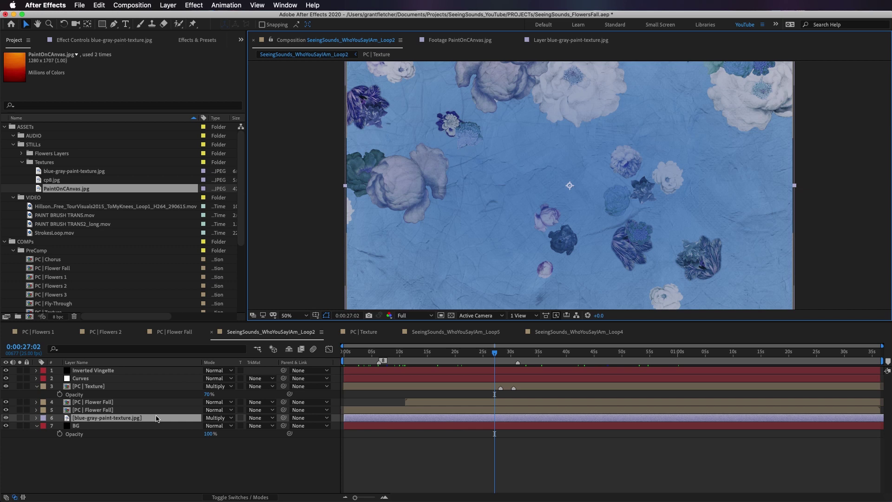
{"action": "left_click", "coordinate": [6, 418]}
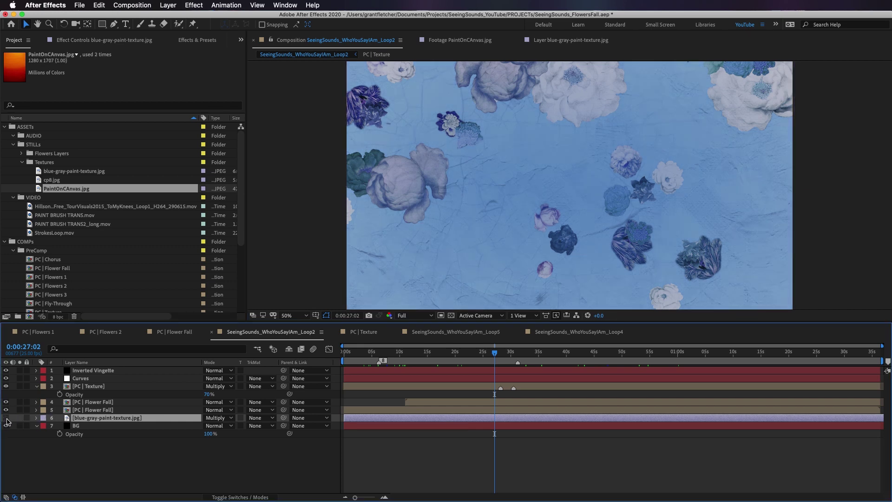
{"action": "left_click", "coordinate": [6, 418]}
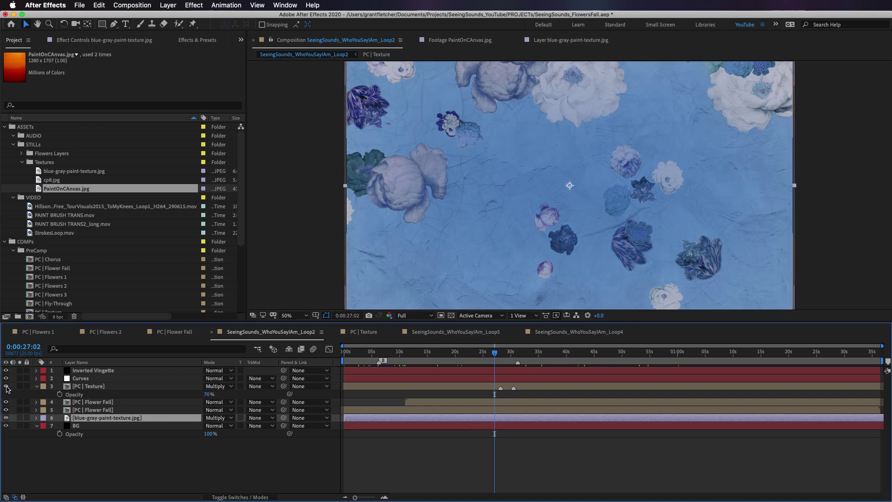
{"action": "left_click", "coordinate": [6, 386]}
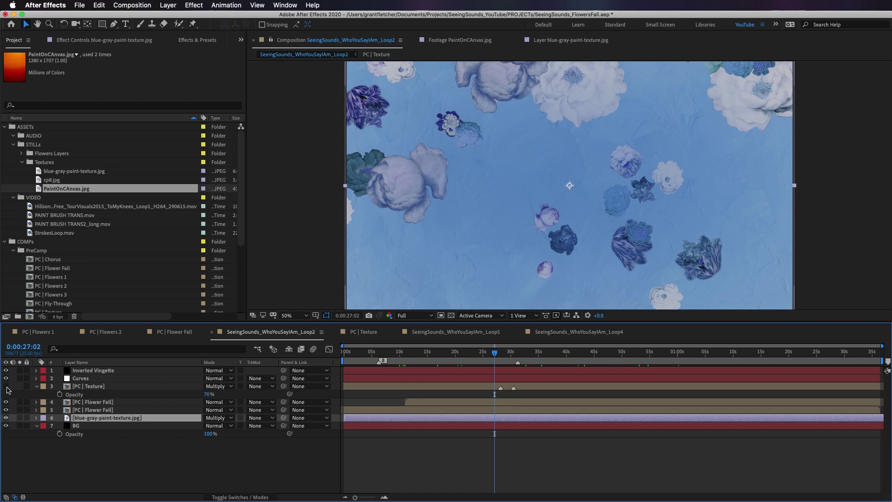
{"action": "left_click", "coordinate": [6, 386]}
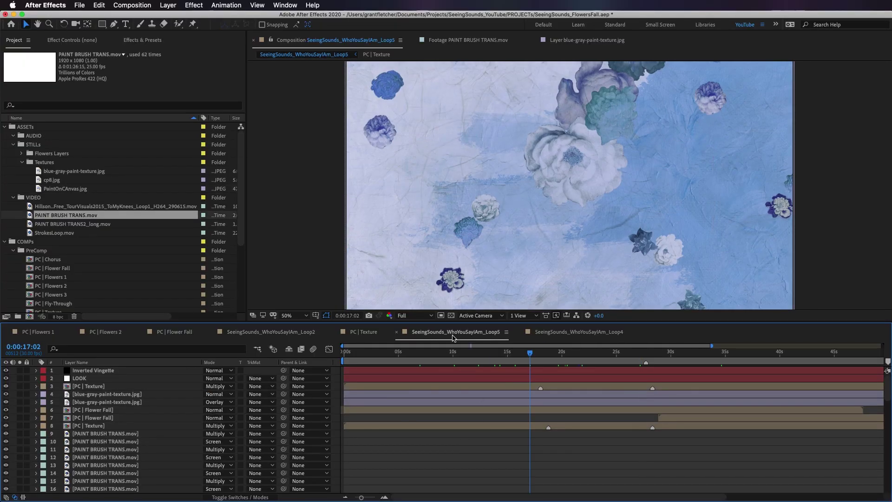
Select PAINT BRUSH TRANS.mov in the Project list
{"action": "left_click", "coordinate": [71, 217]}
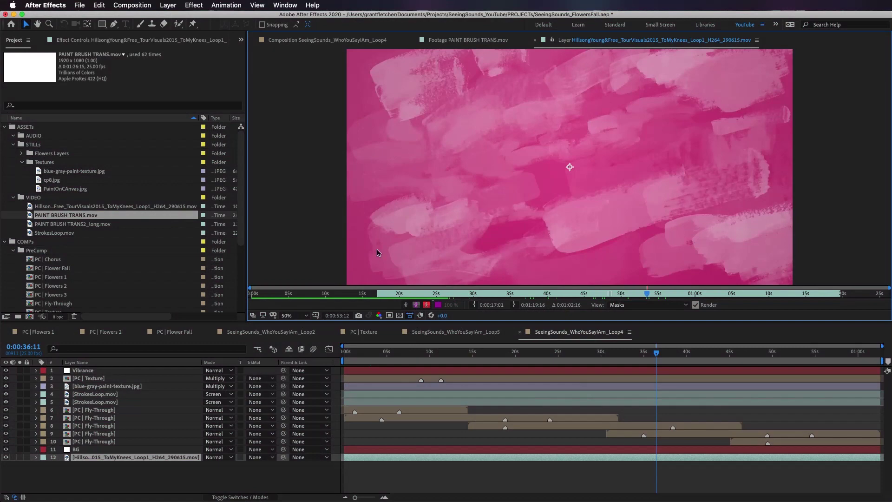
Preview and scrub the StrokesLoop.mov footage on its own, then return to the Loop4 composition
{"action": "double_click", "coordinate": [69, 233]}
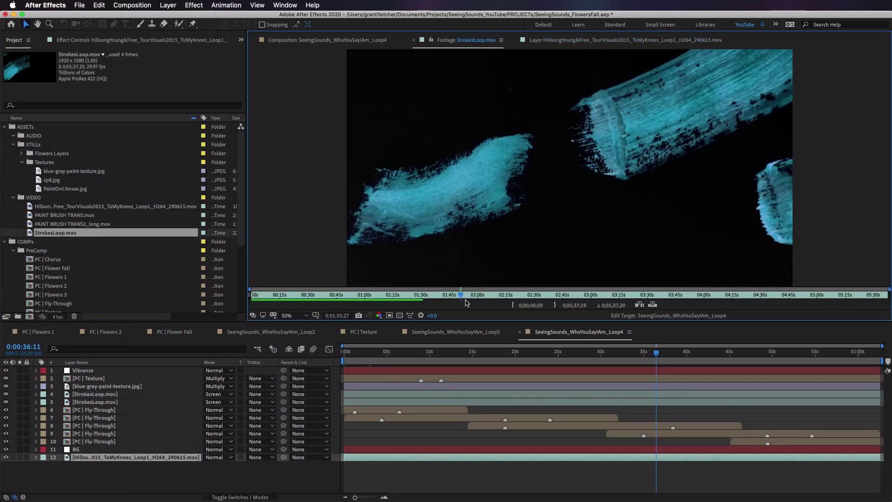
{"action": "left_click_drag", "start_coordinate": [467, 303], "coordinate": [369, 292]}
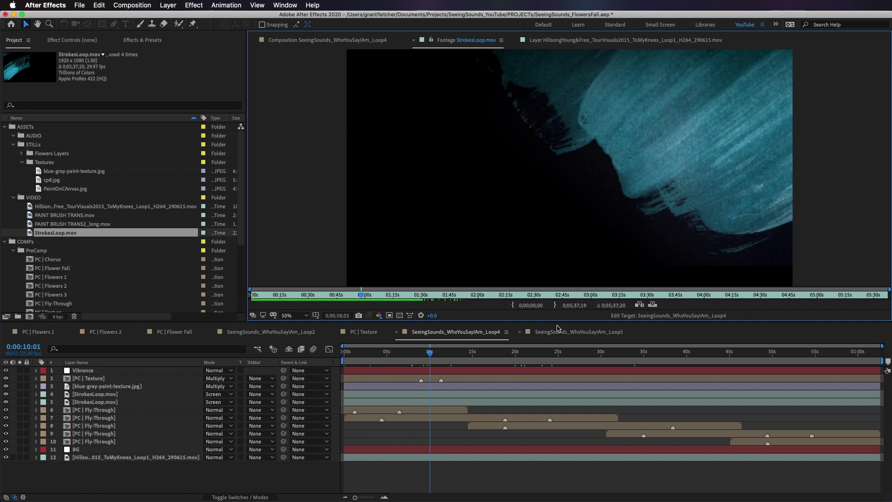
{"action": "left_click", "coordinate": [351, 40]}
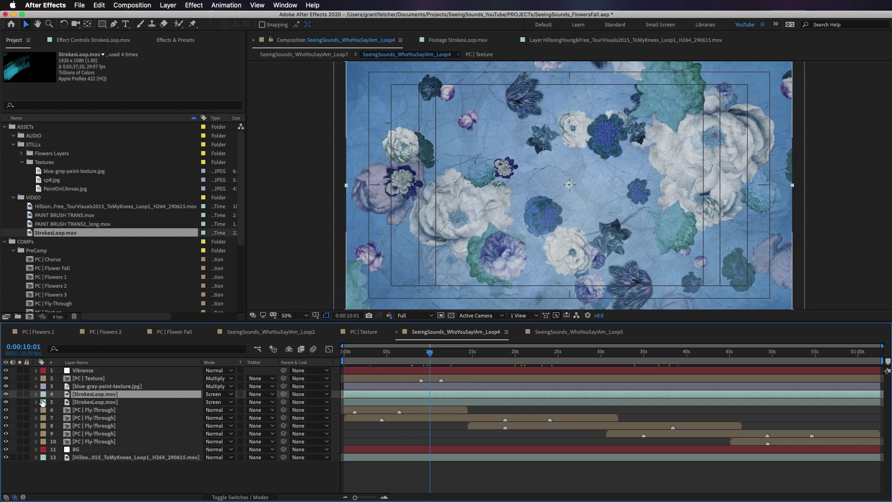
Solo the StrokesLoop.mov layer and play it back, then unsolo it
{"action": "left_click", "coordinate": [19, 394]}
{"action": "key", "text": "space"}
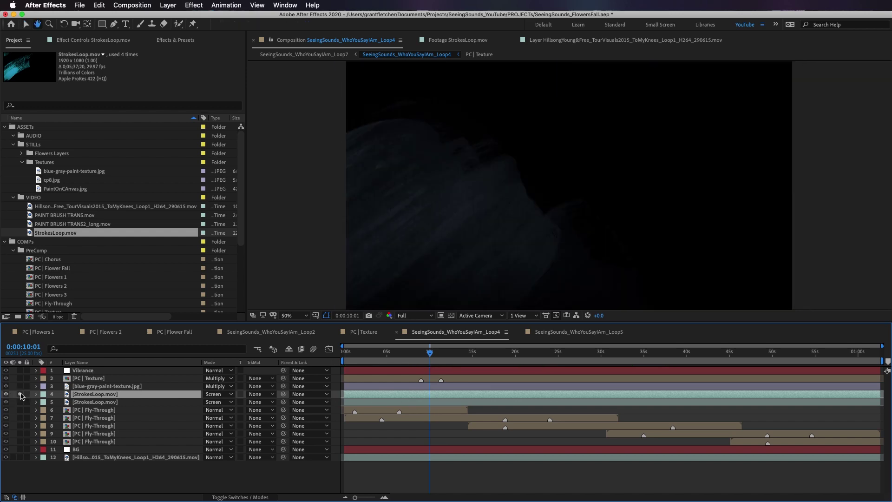
{"action": "left_click", "coordinate": [20, 395]}
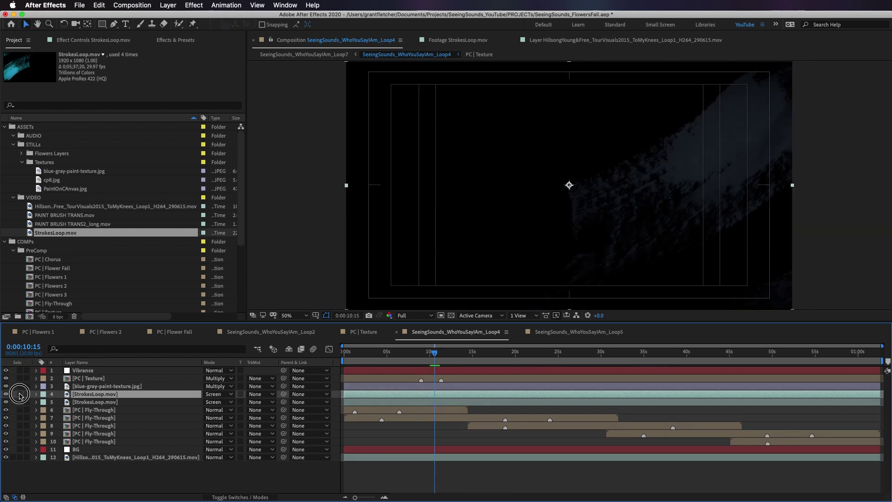
Show Rotation on both StrokesLoop.mov layers, one at 180° and the other at 0°
{"action": "left_click", "coordinate": [130, 403]}
{"action": "key", "text": "r"}
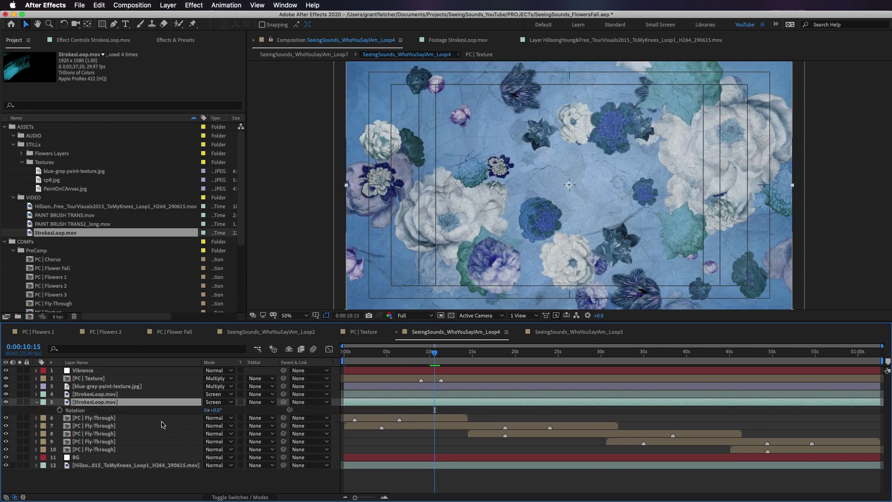
{"action": "left_click", "coordinate": [186, 394]}
{"action": "key", "text": "r"}
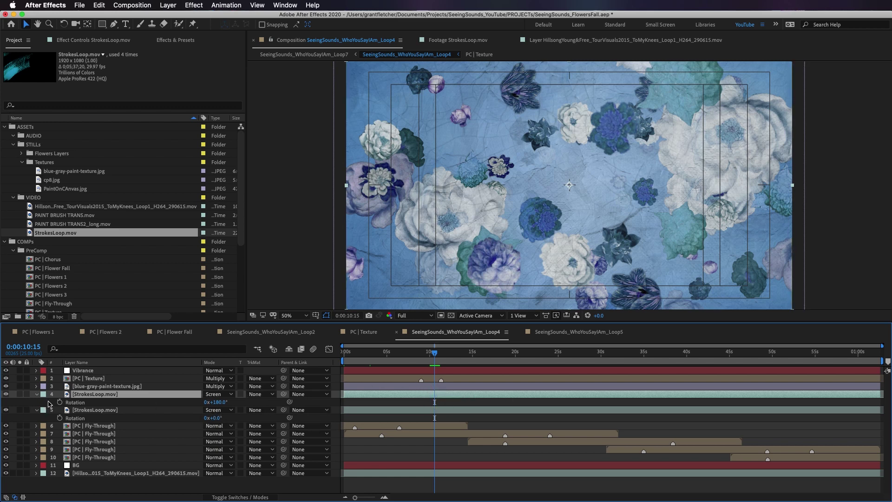
{"action": "left_click", "coordinate": [112, 474]}
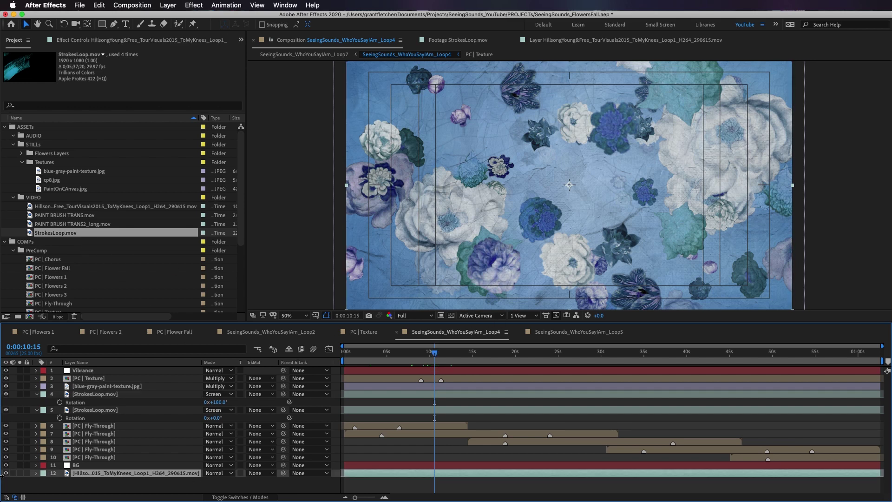
Solo the Hillsong brush-stroke video layer, scrub through it, then unsolo it
{"action": "left_click", "coordinate": [19, 473]}
{"action": "mouse_move", "coordinate": [428, 352]}
{"action": "left_mouse_down"}
{"action": "mouse_move", "coordinate": [412, 360]}
{"action": "mouse_move", "coordinate": [493, 358]}
{"action": "left_mouse_up"}
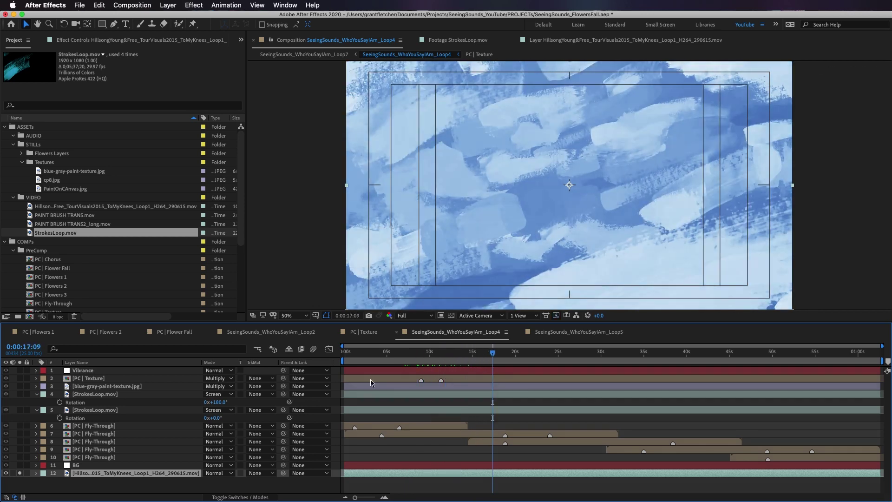
{"action": "left_click", "coordinate": [20, 473]}
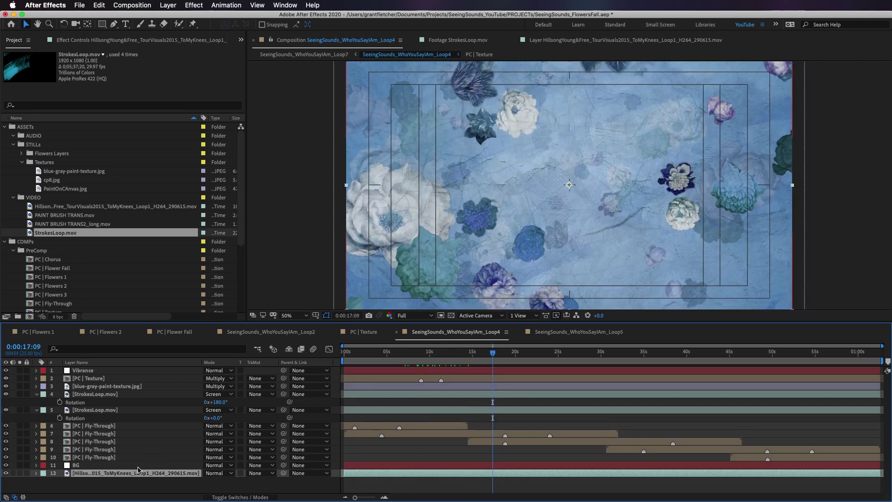
Compare the BG layer on and off, showing its 80% opacity and Radial Gradient Ramp settings
{"action": "left_click", "coordinate": [132, 468]}
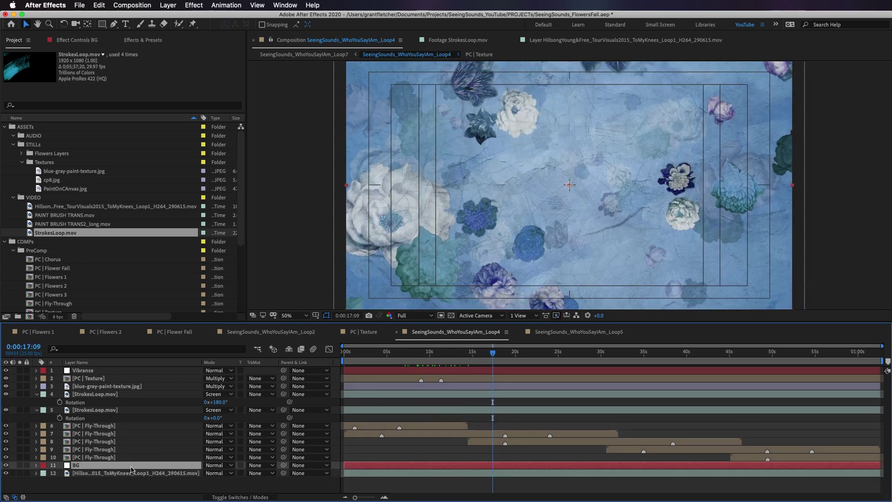
{"action": "left_click", "coordinate": [6, 466]}
{"action": "left_click", "coordinate": [6, 466]}
{"action": "key", "text": "t"}
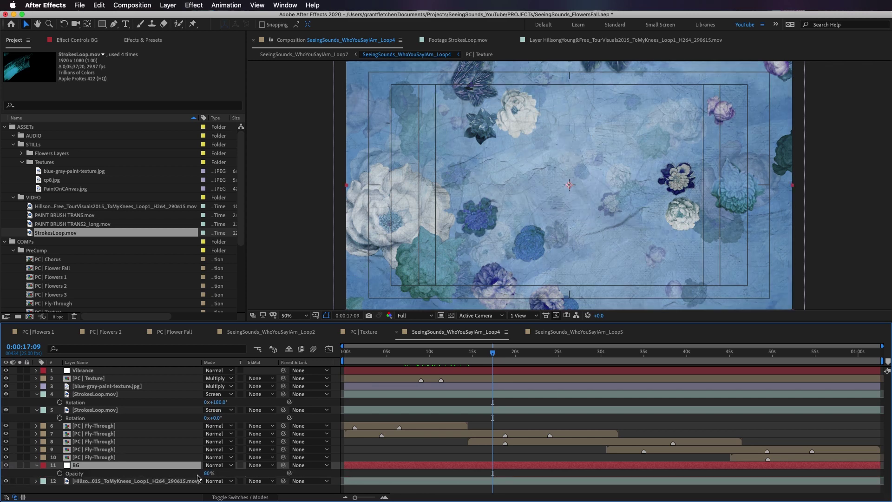
{"action": "left_click", "coordinate": [77, 40]}
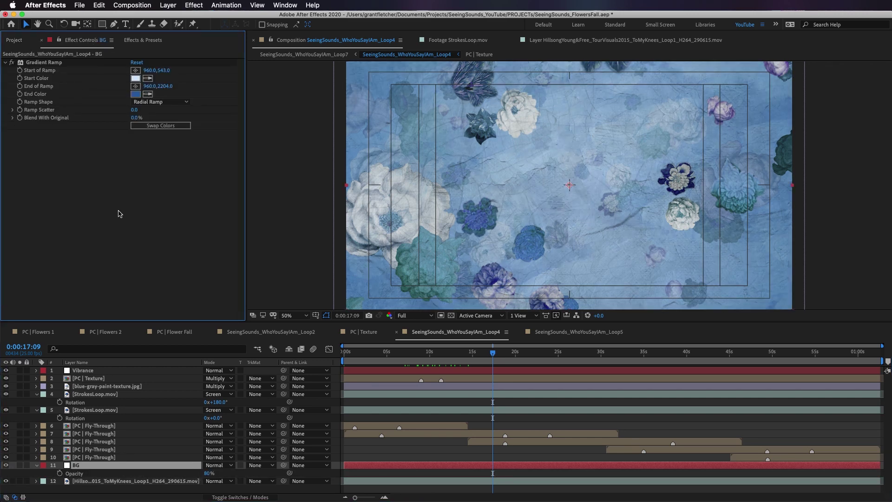
{"action": "left_click", "coordinate": [445, 357]}
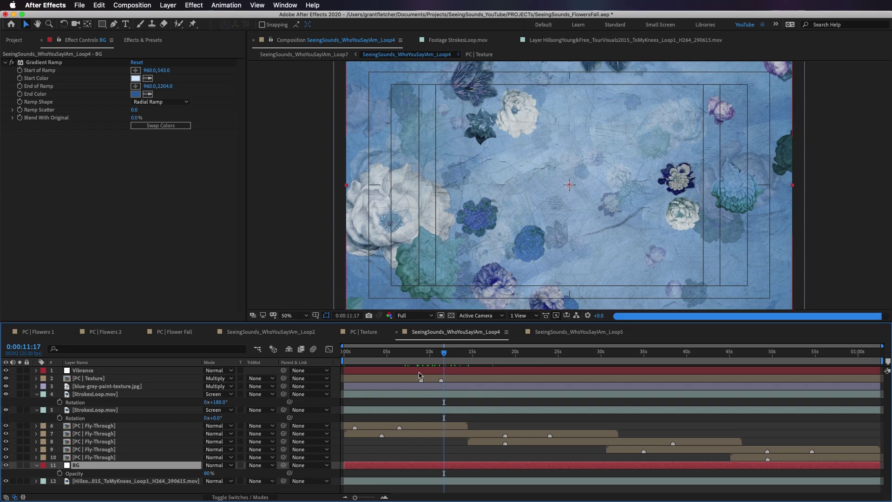